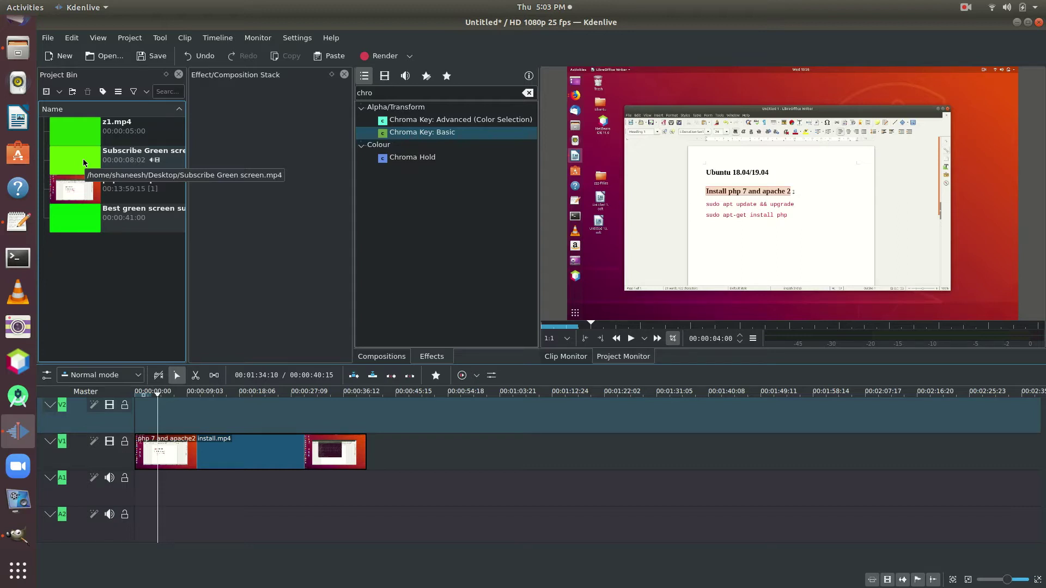
Switch from Kdenlive to the Chrome YouTube results for green screen subscribe button animation.
scroll(16, 109, "up", 3)
left_click(10, 106)
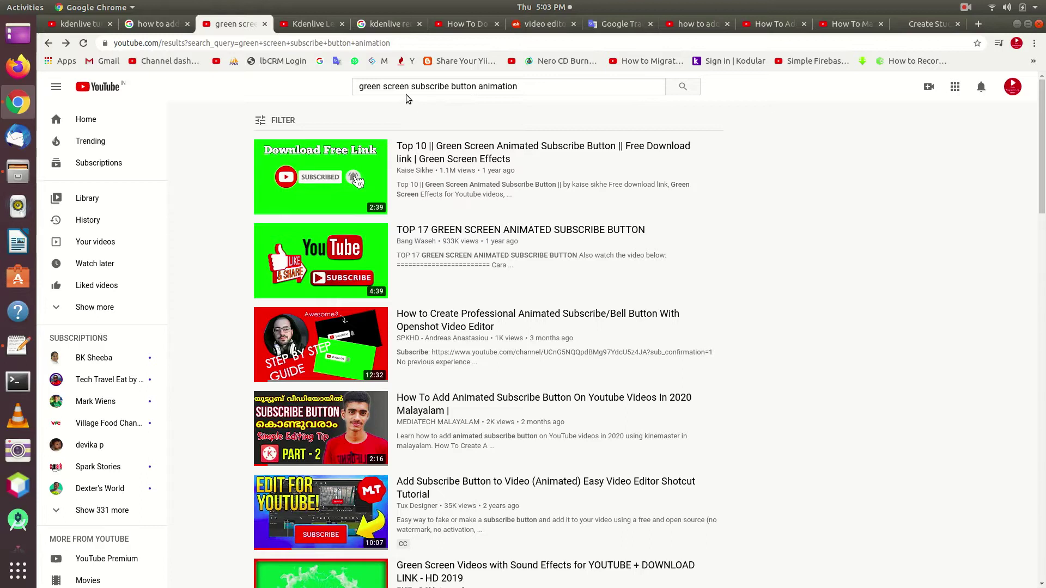
Scroll through the green screen subscribe button results, then return to the Kdenlive project.
mouse_move(352, 215)
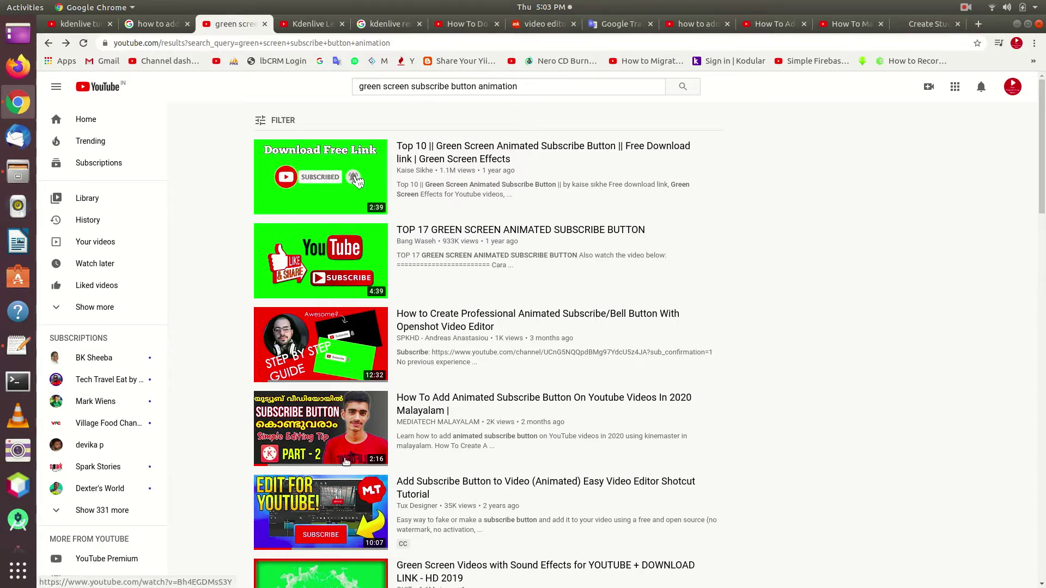
scroll(343, 354, "down", 4)
scroll(333, 489, "up", 2)
scroll(332, 489, "up", 2)
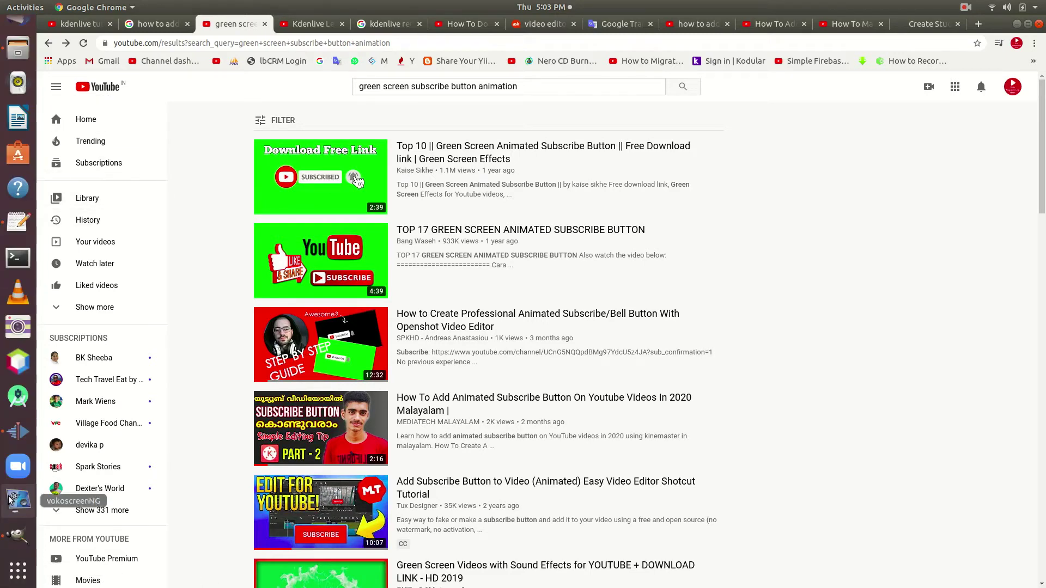
left_click(20, 438)
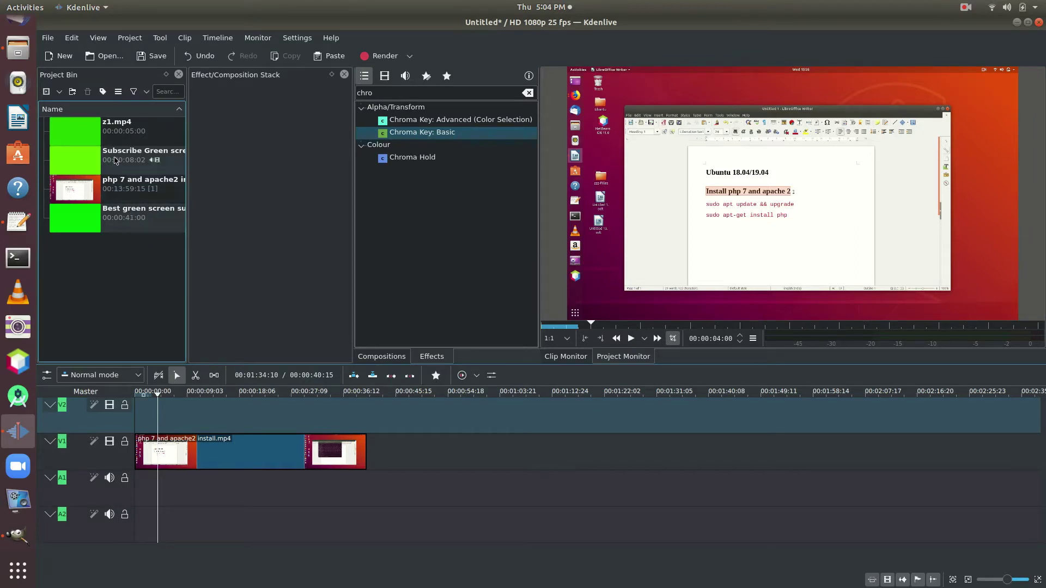
Place the Subscribe Green screen clip on track V2 at about 9 seconds.
right_click(96, 280)
left_click(90, 263)
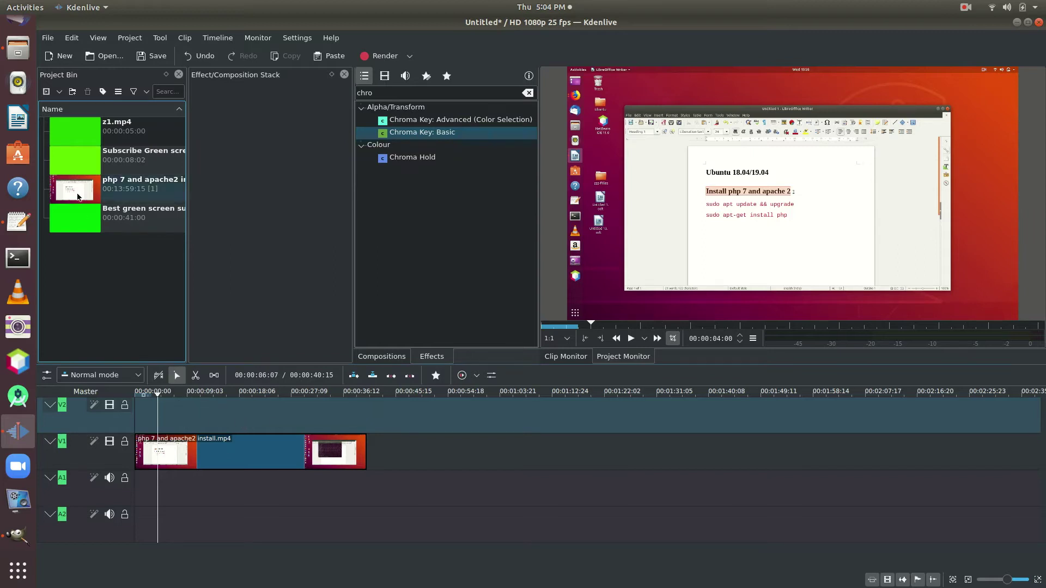
left_click_drag(78, 159, 194, 404)
Preview the timeline from about 7–8 seconds to watch the subscribe animation over the install clip.
left_click(182, 411)
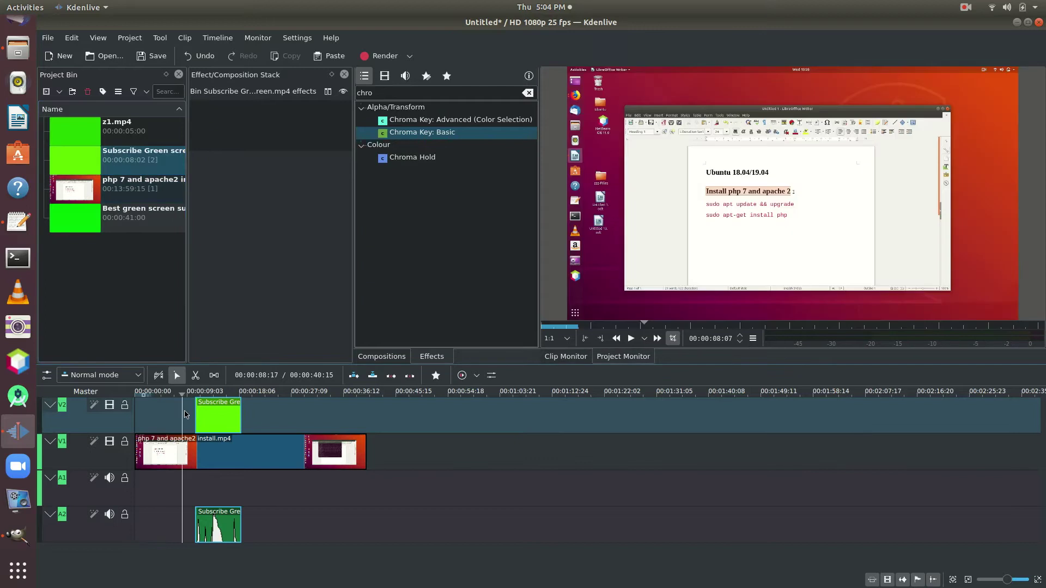
key("space")
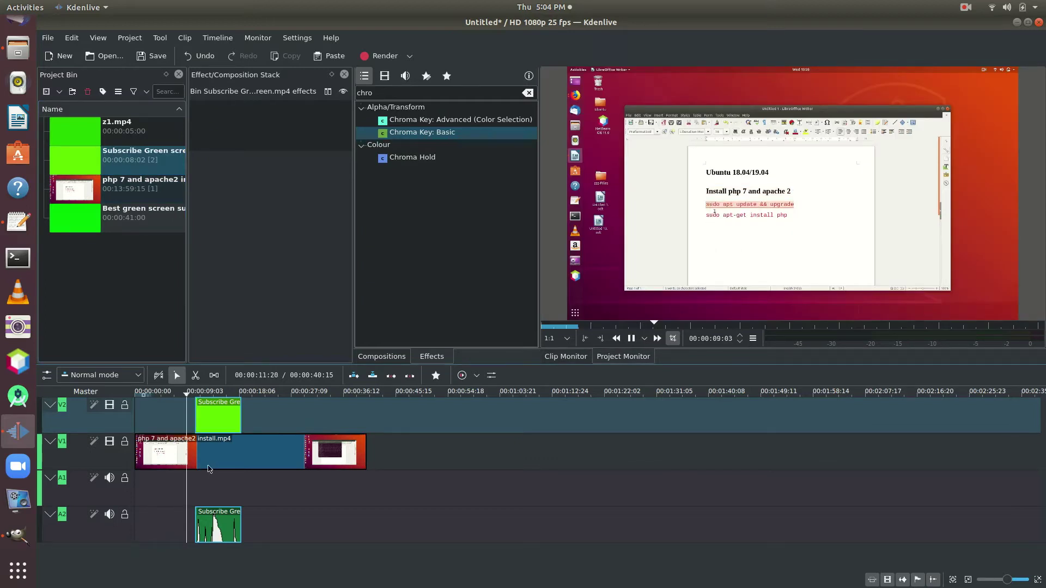
key("space")
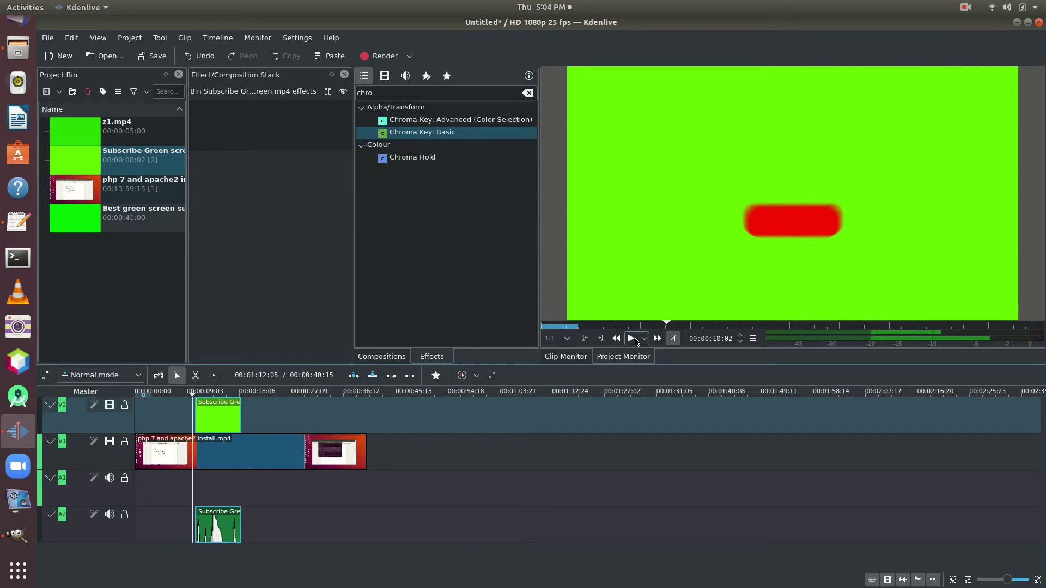
left_click(630, 338)
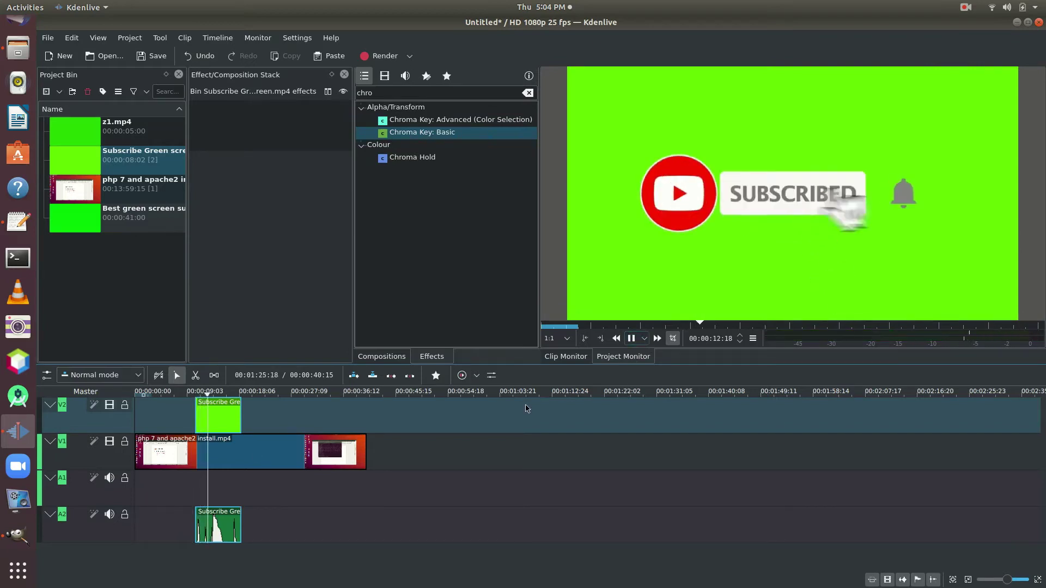
key("space")
left_click(180, 416)
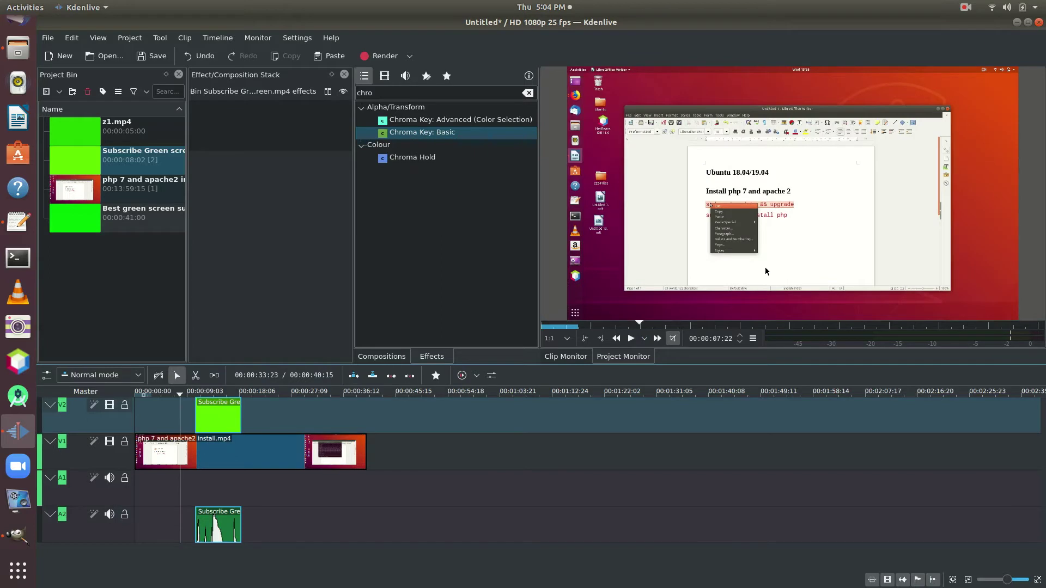
left_click(631, 338)
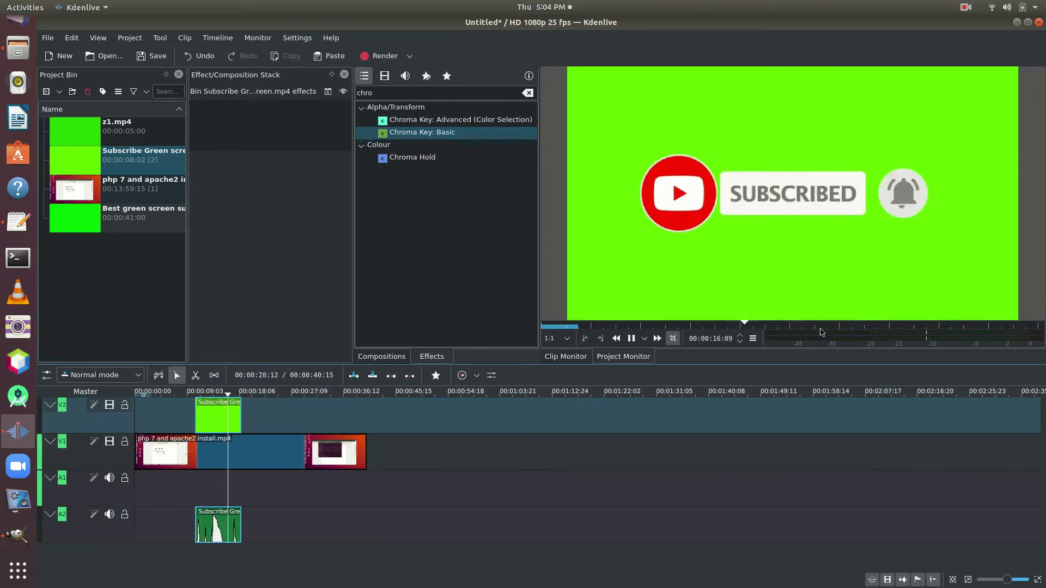
key("space")
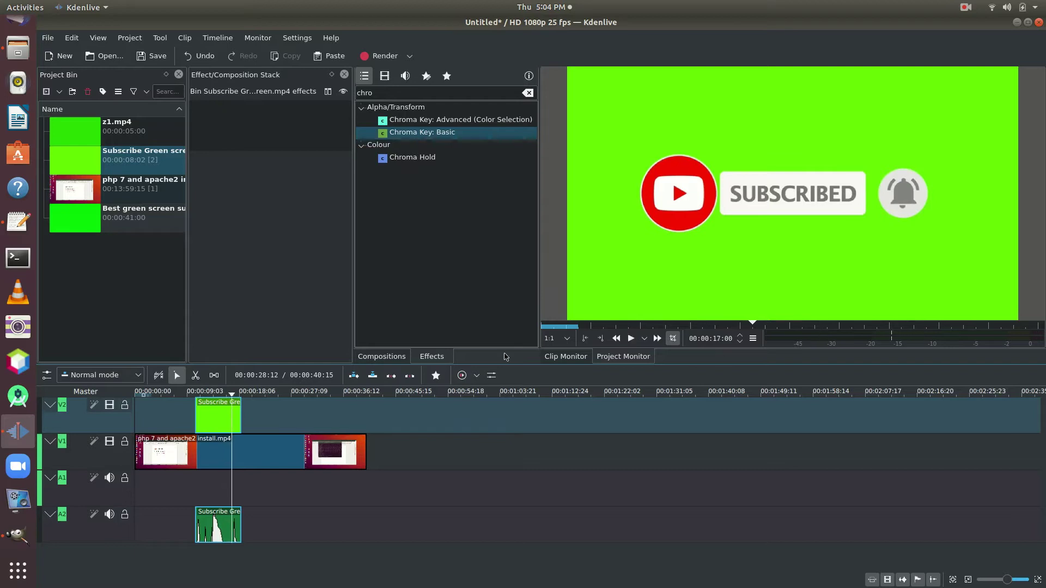
Search effects for 'chr' and apply Chroma Key: Basic to the Subscribe clip on V2.
left_click(208, 413)
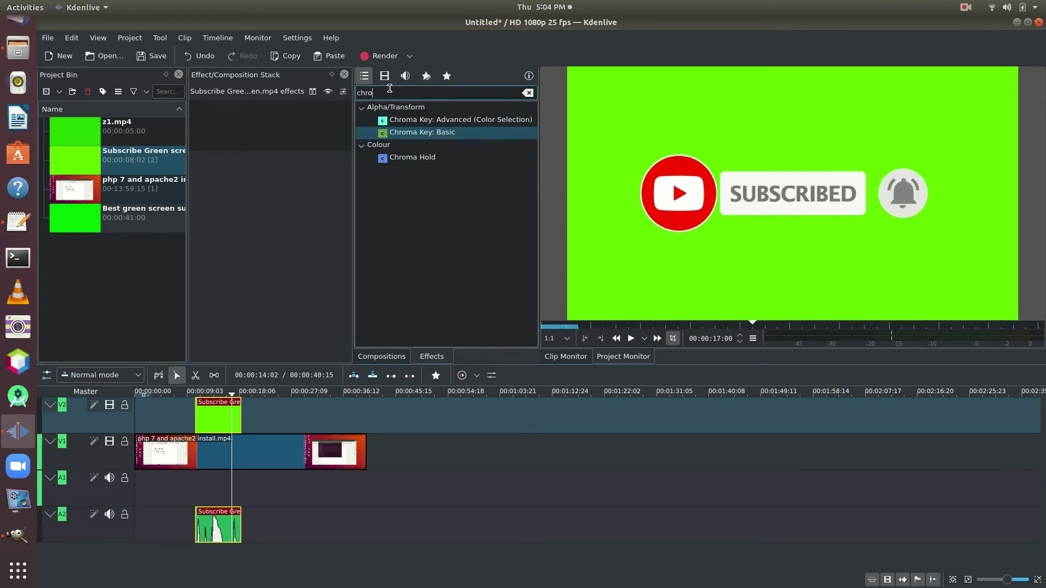
key("BackSpace")
key("BackSpace")
key("BackSpace")
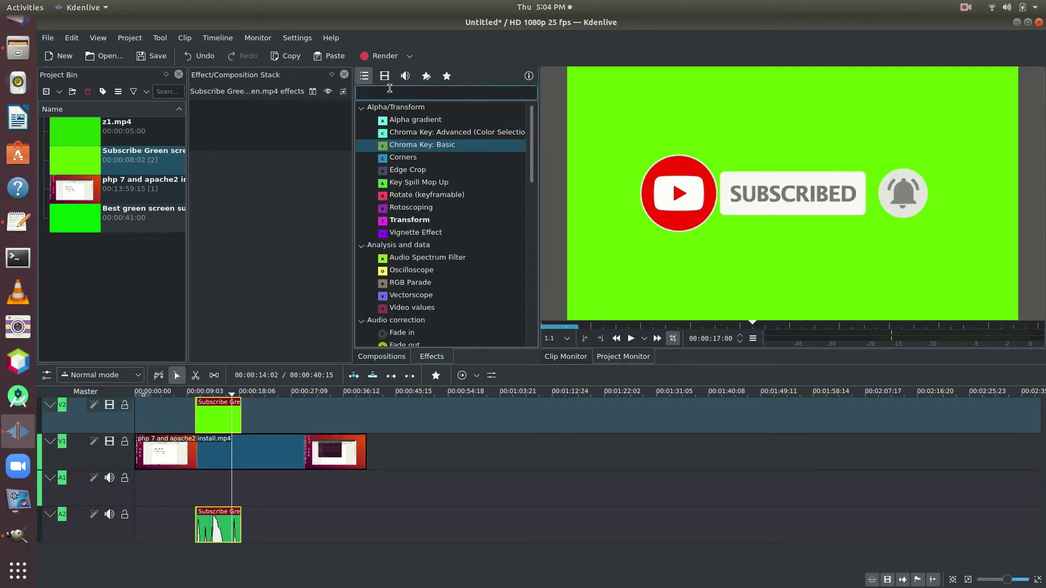
type("hr")
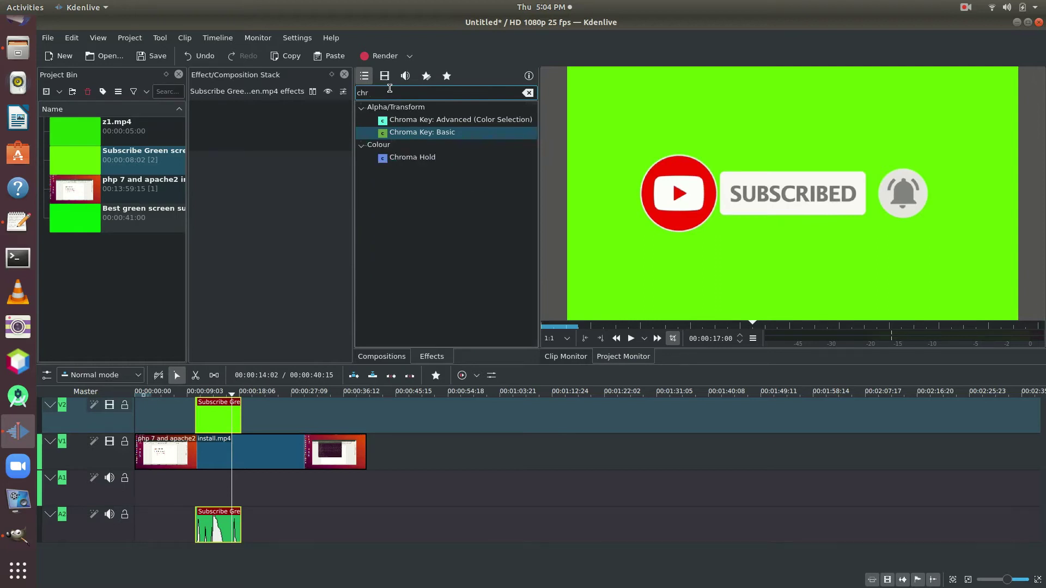
left_click(397, 135)
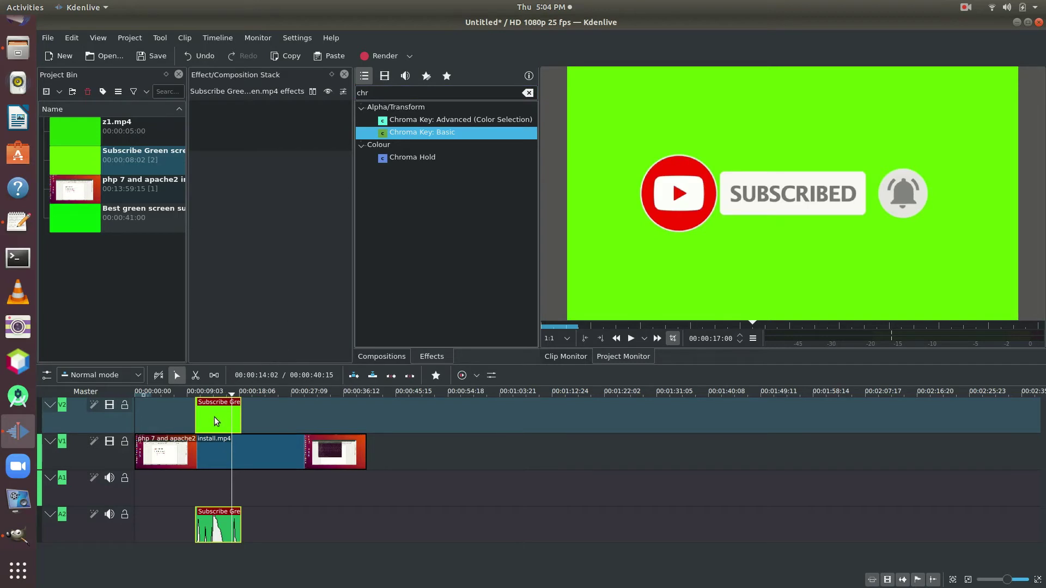
left_click_drag(212, 420, 211, 423)
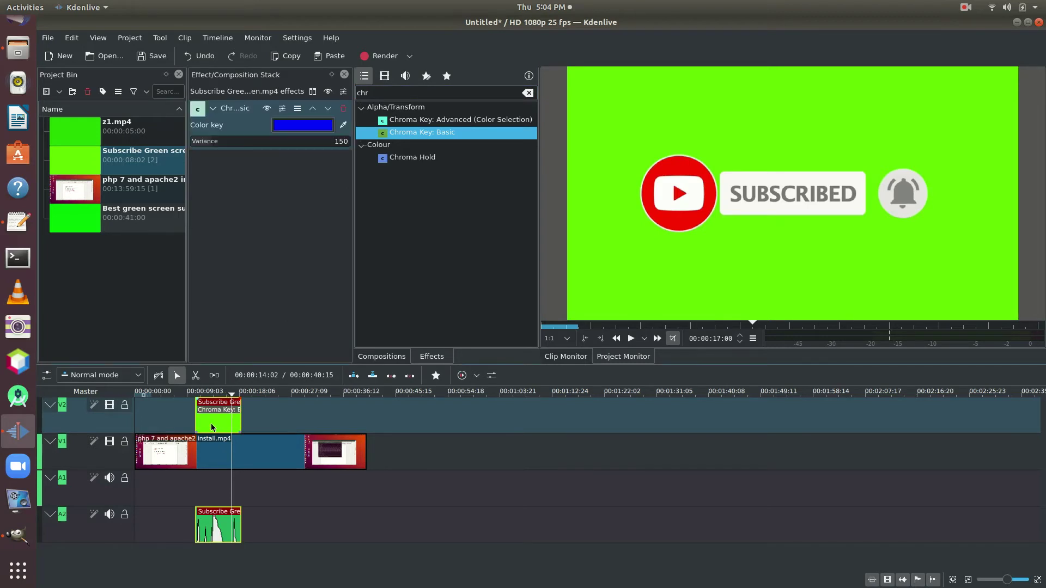
Sample the key colour from the preview (dark grey #32434e), then bring up the colour chooser.
left_click(213, 413)
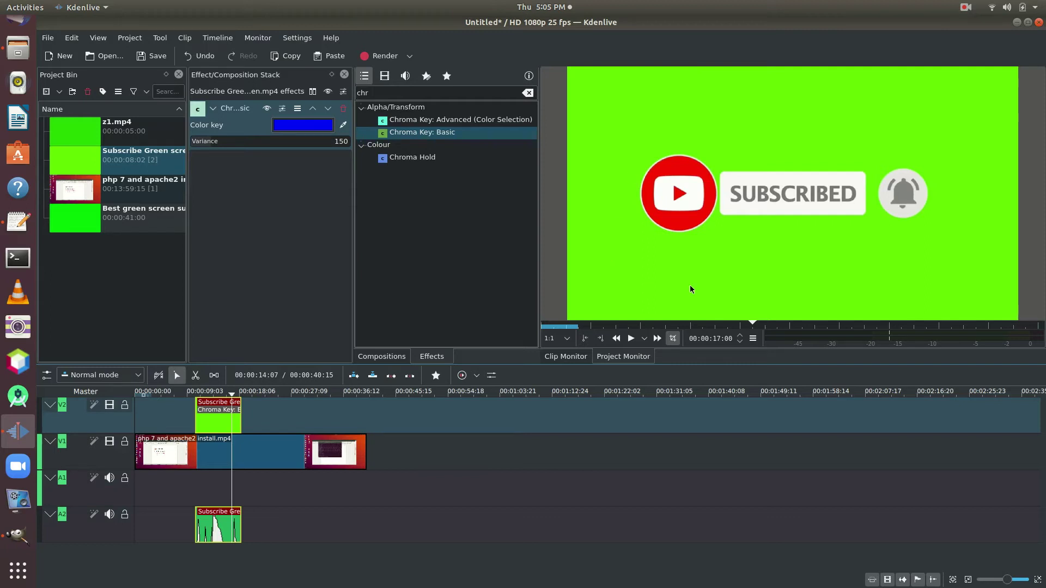
left_click(343, 127)
left_click(351, 116)
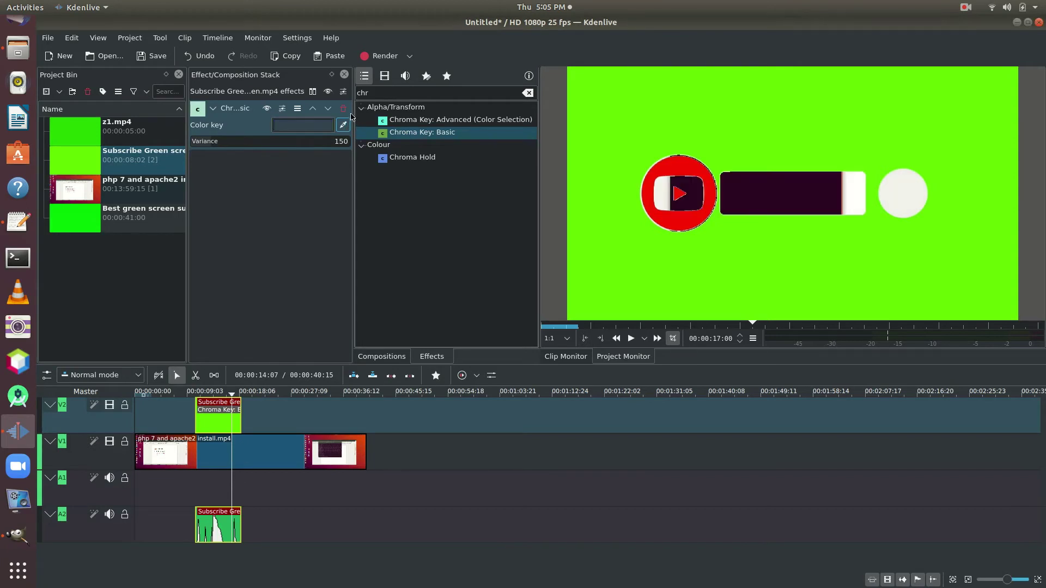
left_click(318, 126)
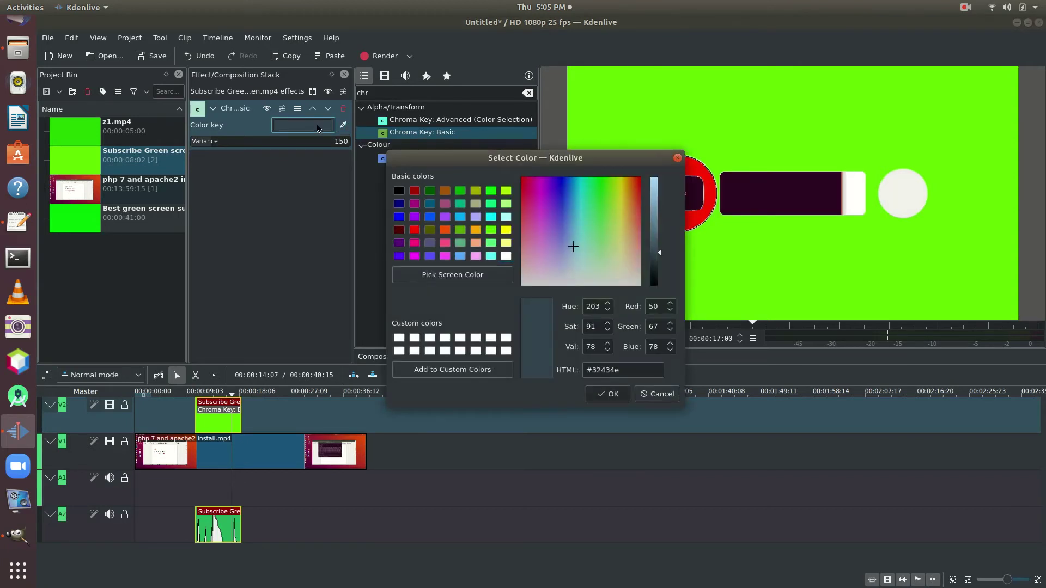
Set the chroma key colour to bright green #62e402 via the hex code field.
left_click(604, 203)
left_click(599, 186)
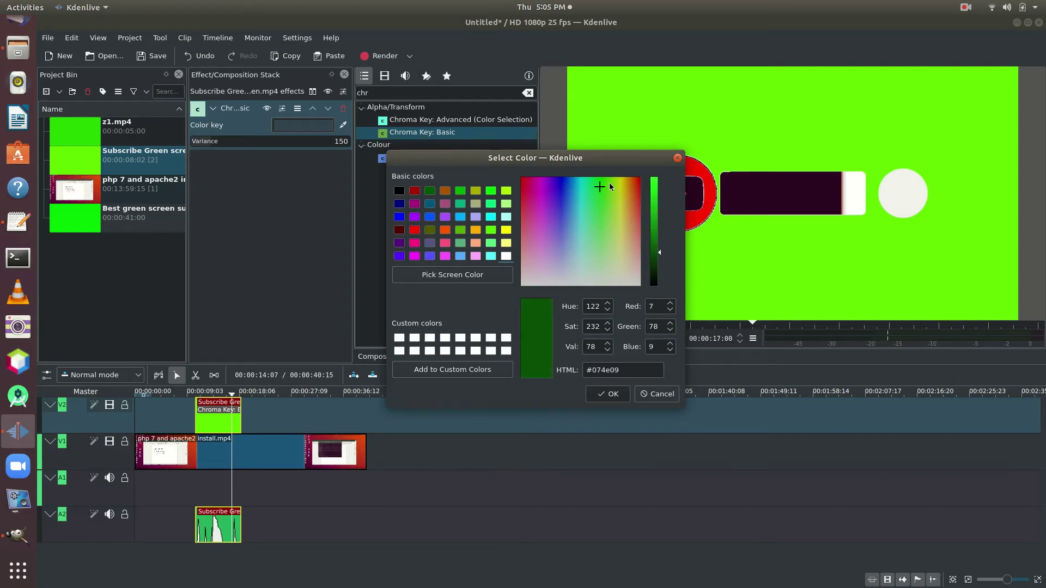
left_click(598, 216)
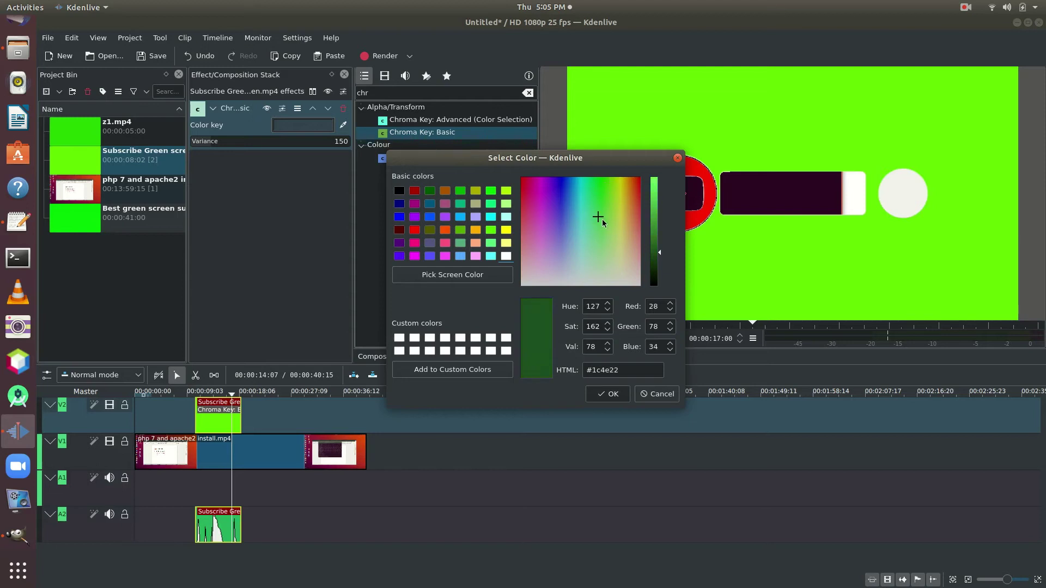
left_click(608, 204)
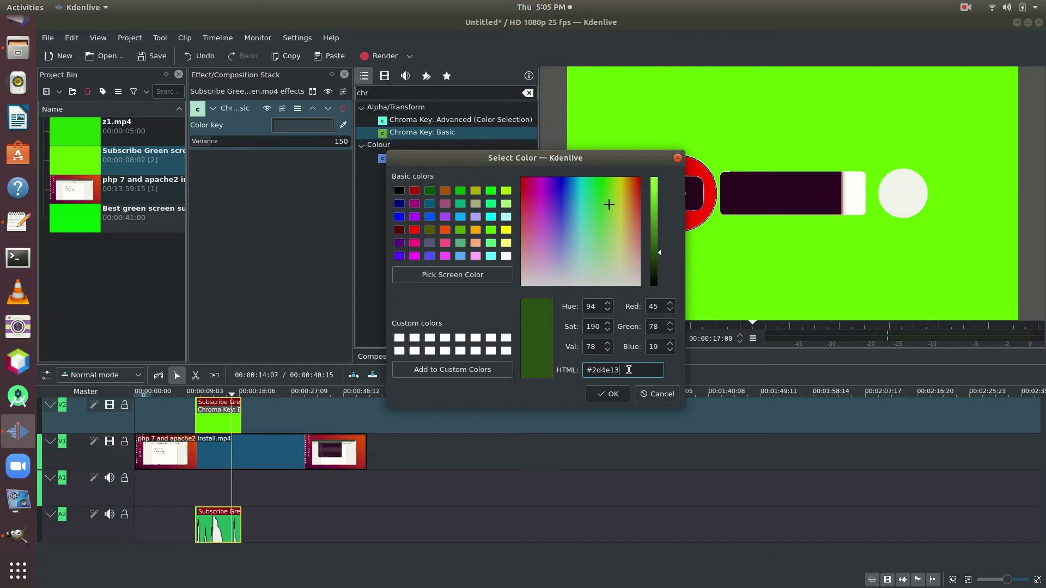
left_click_drag(628, 370, 593, 370)
type("5")
type("2e")
type("40")
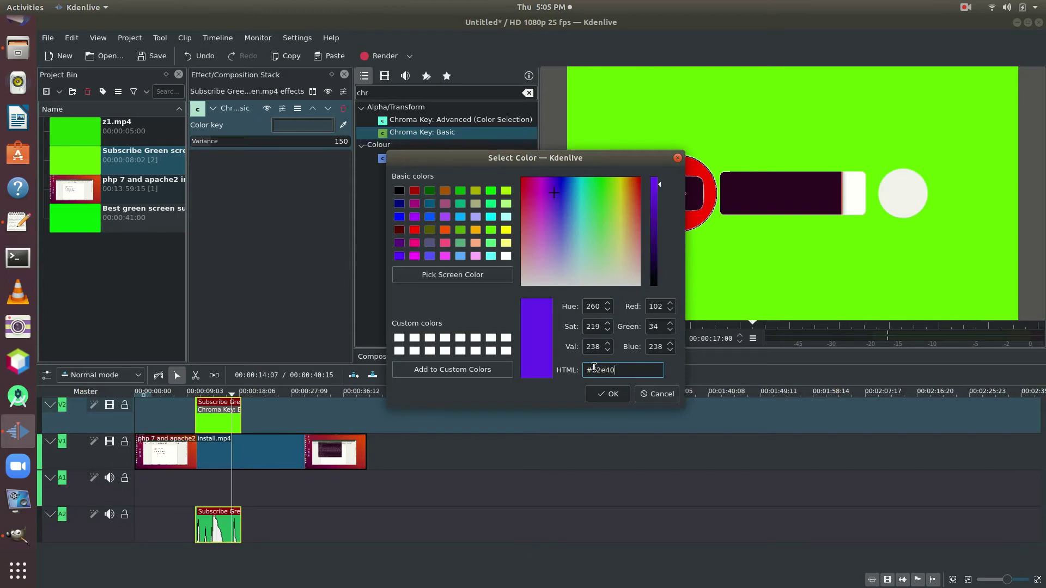
type("2")
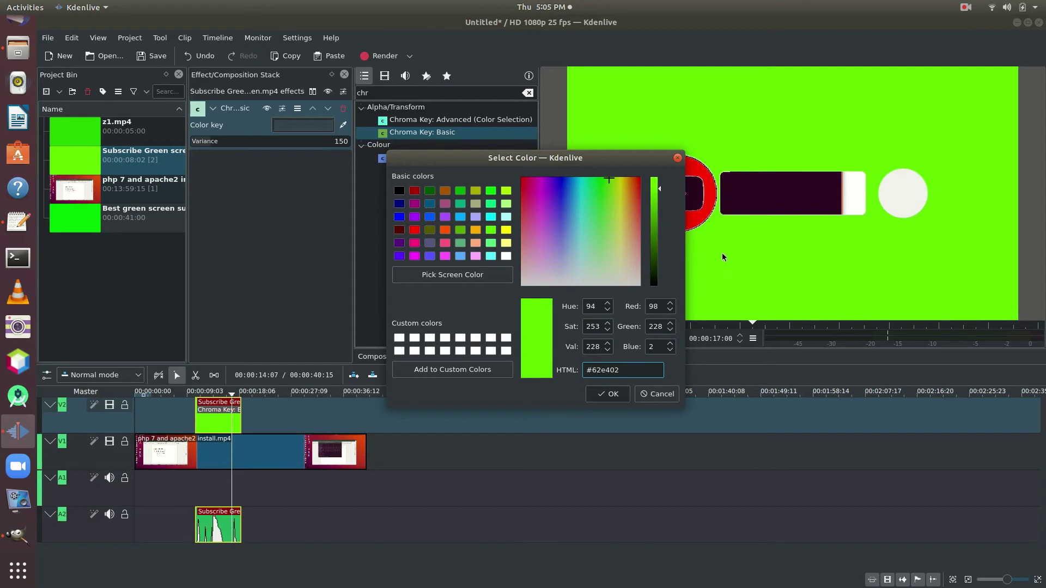
left_click(613, 394)
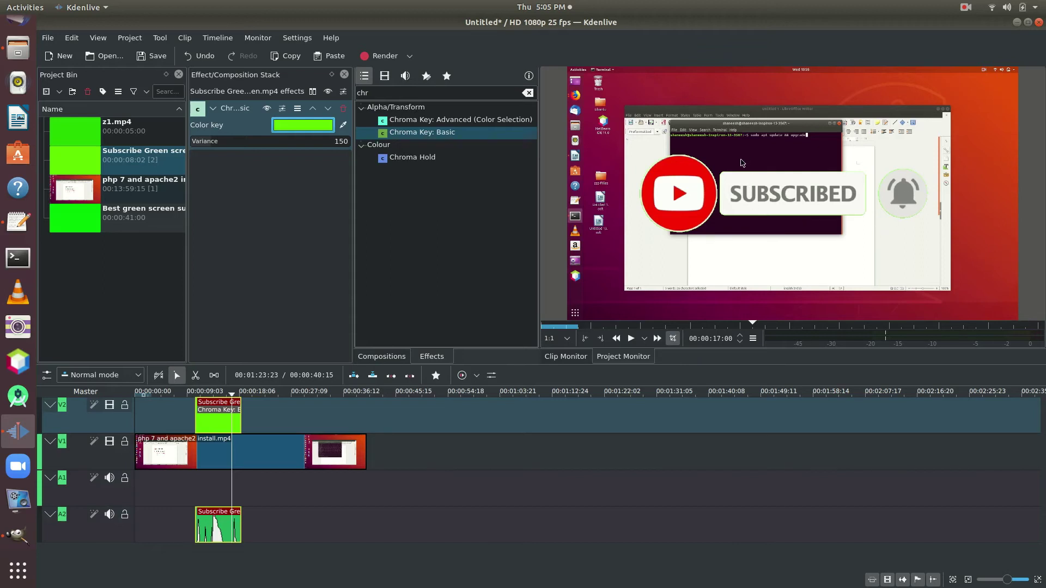
left_click(185, 430)
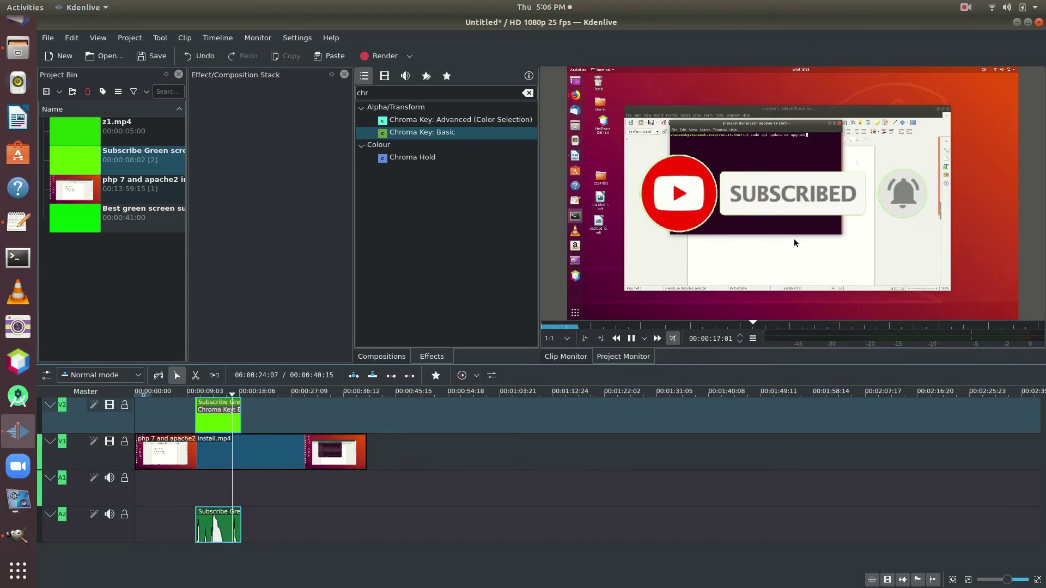
key("space")
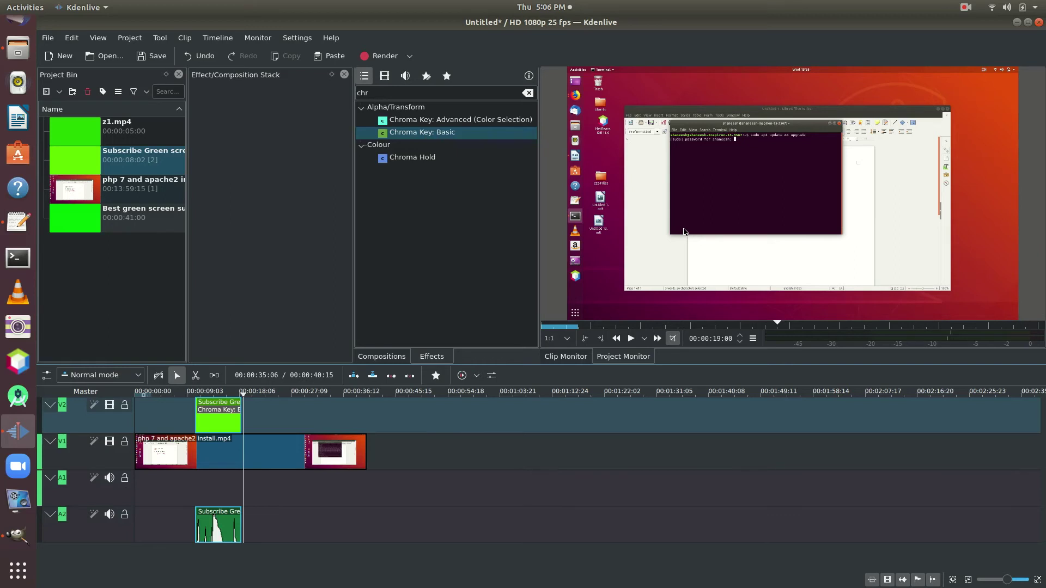
left_click(218, 428)
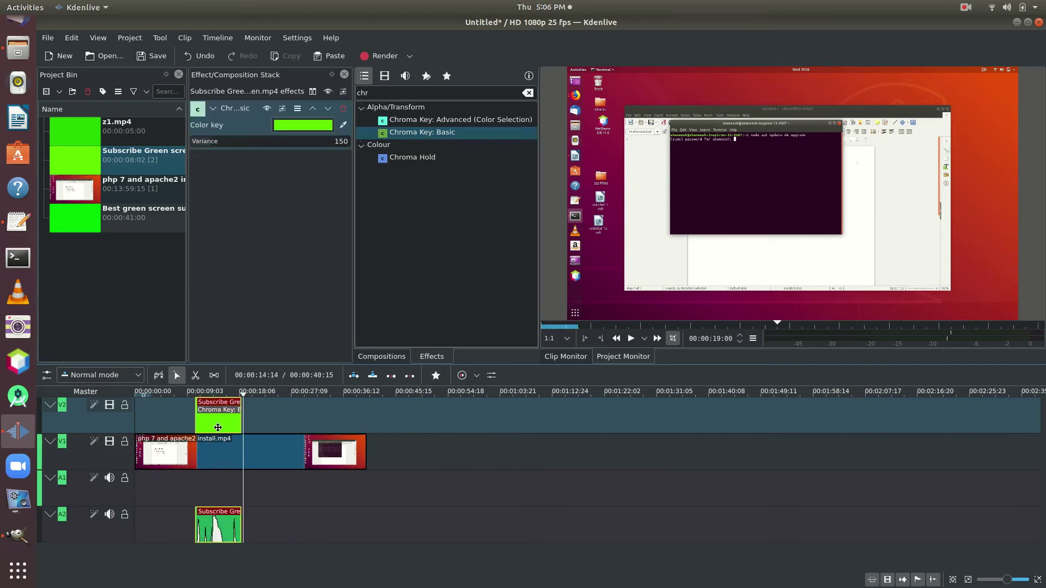
Insert a Composite and transform composition on the V2 Subscribe clip and select it.
right_click(218, 426)
mouse_move(235, 428)
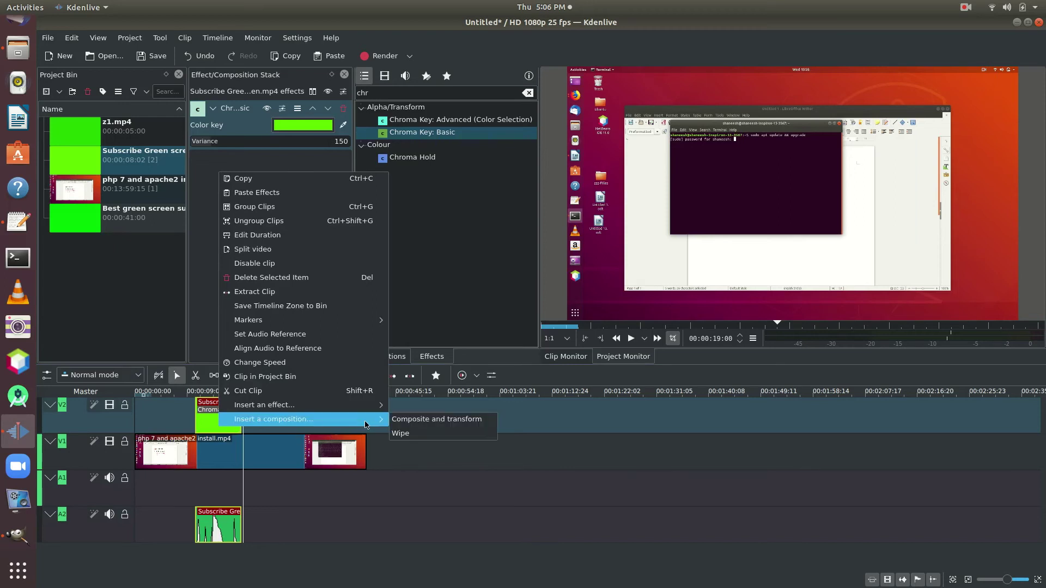
left_click(404, 425)
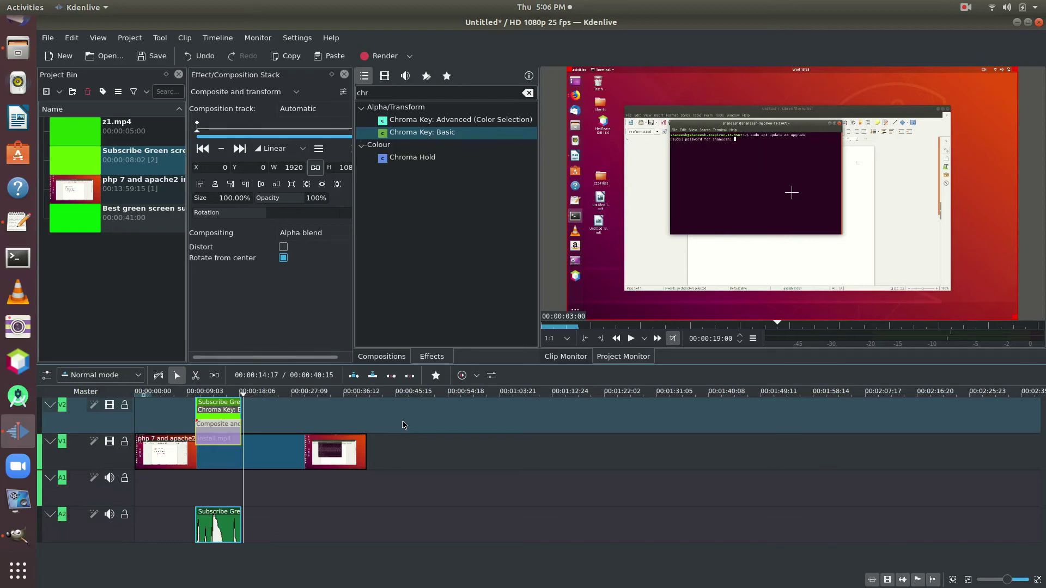
left_click(189, 426)
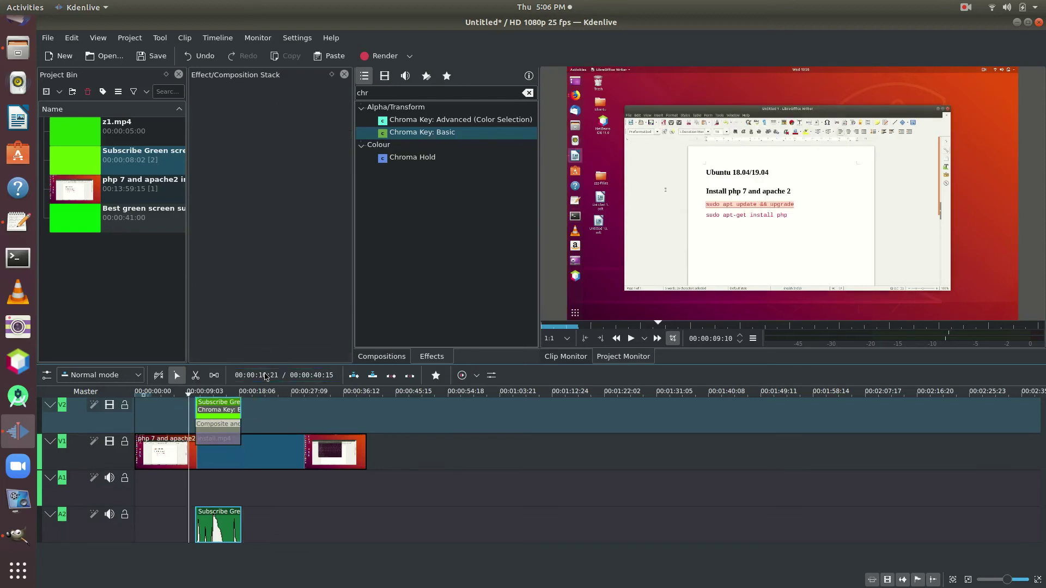
left_click(220, 428)
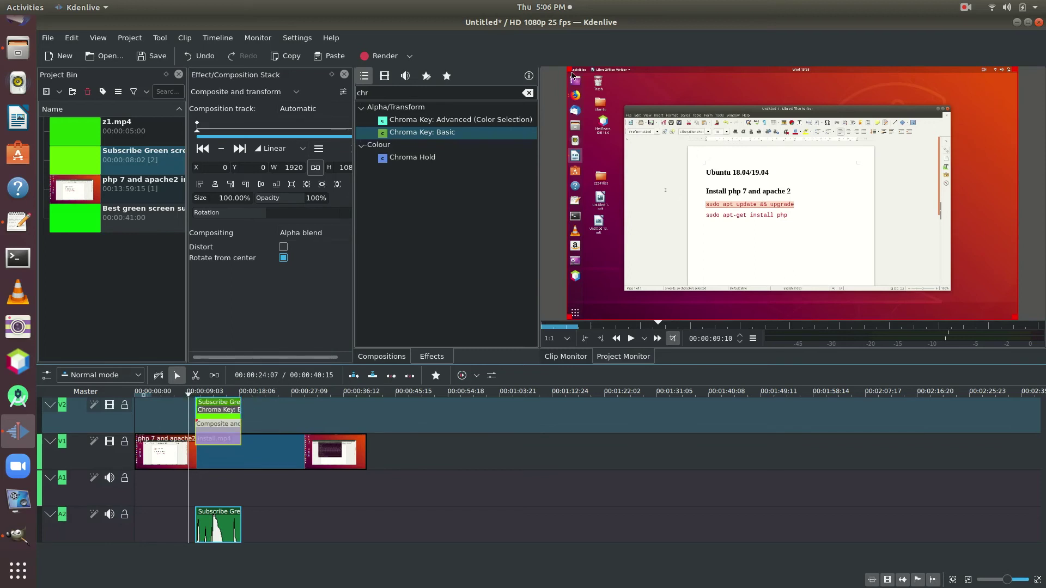
Shrink the subscribe overlay to 56.20% and move it to X 127, Y 424.
left_click_drag(567, 67, 703, 181)
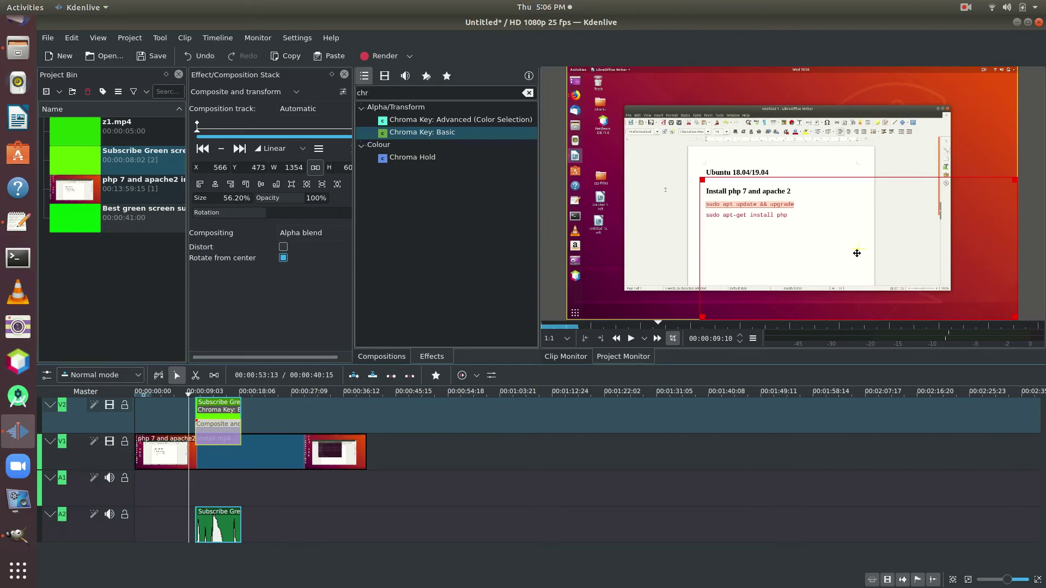
left_click_drag(857, 253, 751, 241)
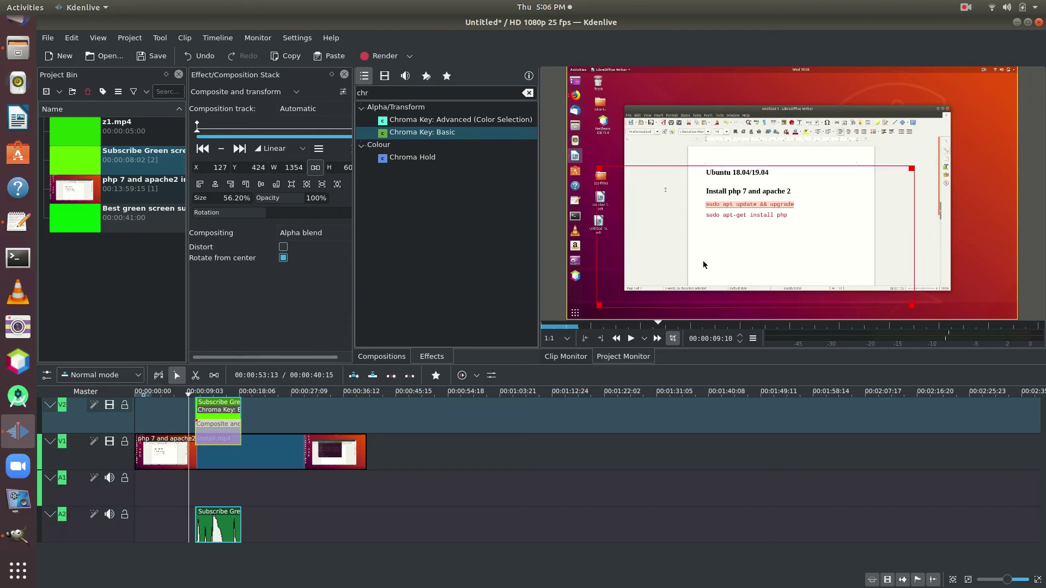